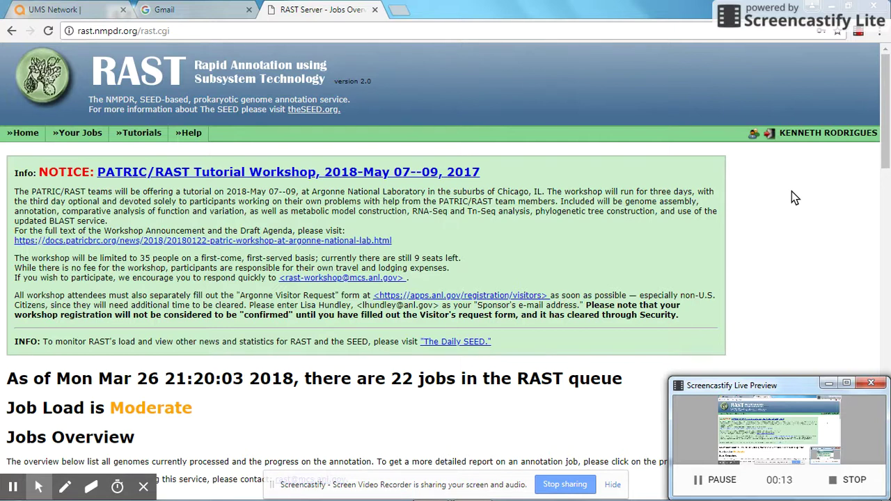
# Find the Bacillus sp. Y3(2017) row (job 433757) in the jobs table and view its details
pyautogui.scroll(-1, 792, 192)
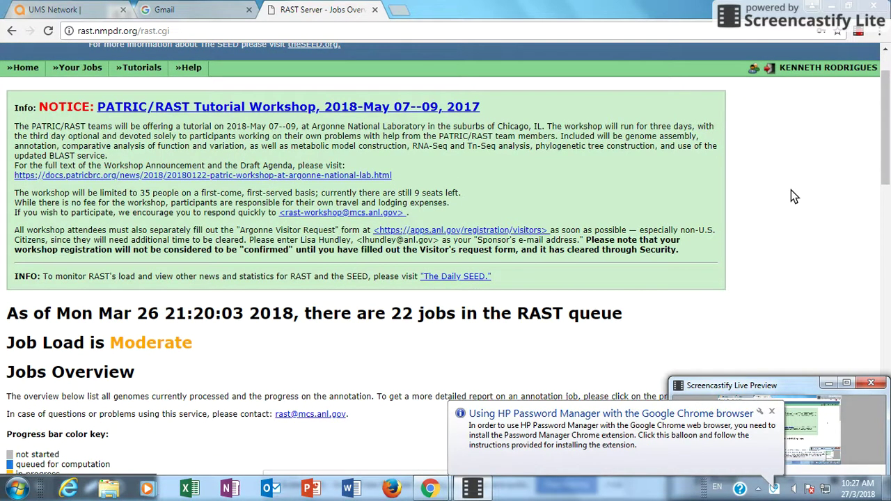
pyautogui.scroll(-5, 791, 192)
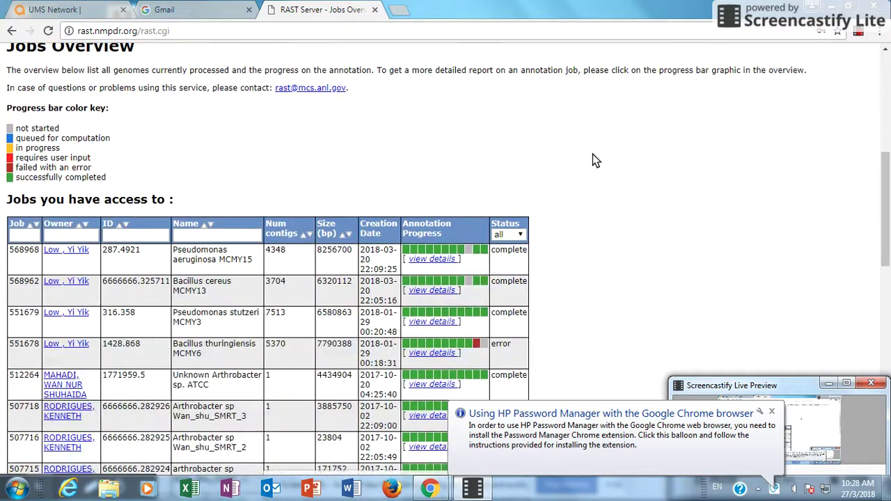
pyautogui.scroll(-3, 592, 153)
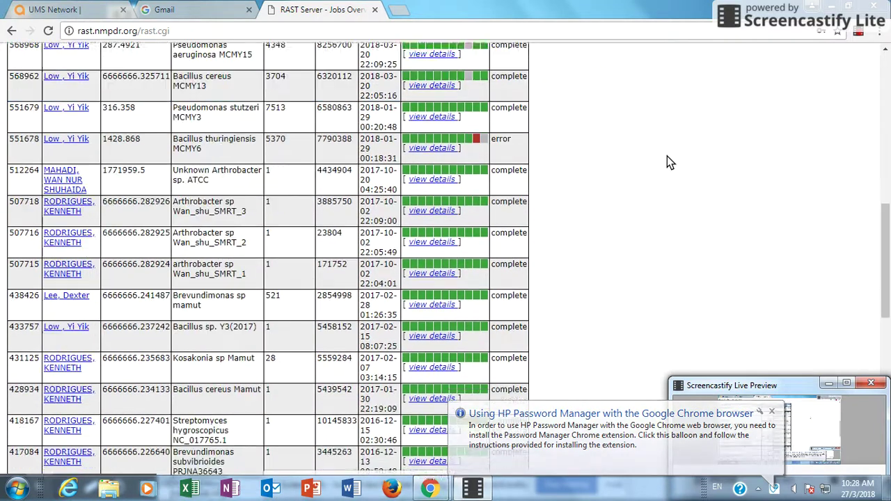
pyautogui.scroll(2, 665, 159)
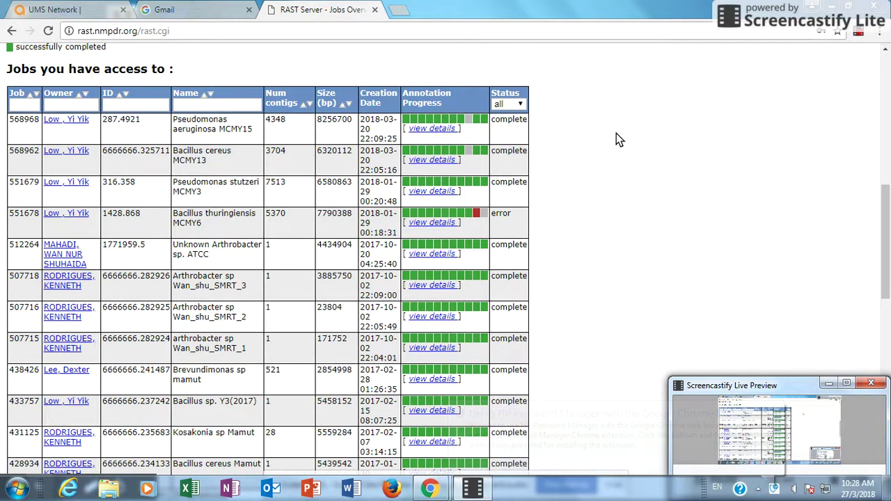
pyautogui.scroll(4, 617, 139)
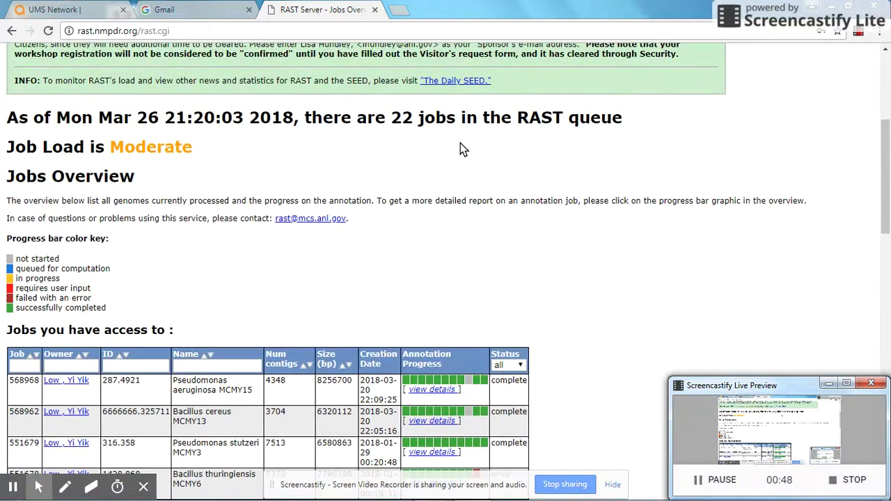
pyautogui.scroll(1, 460, 143)
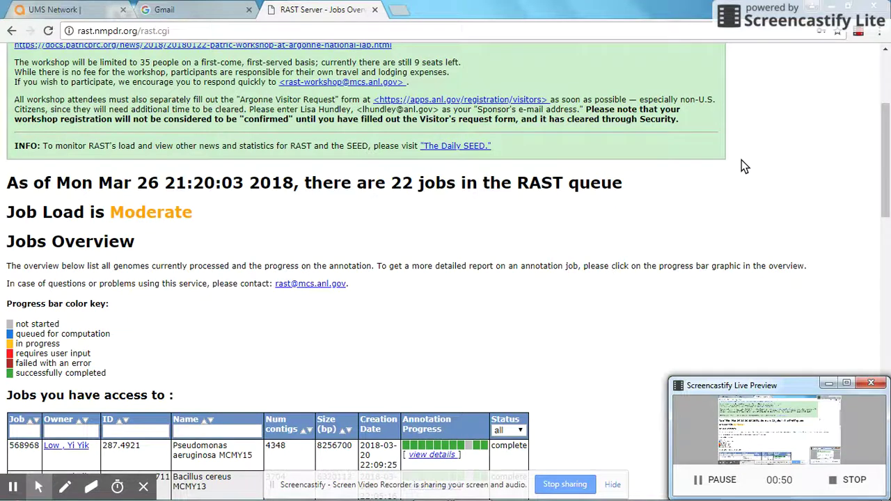
pyautogui.scroll(-7, 707, 178)
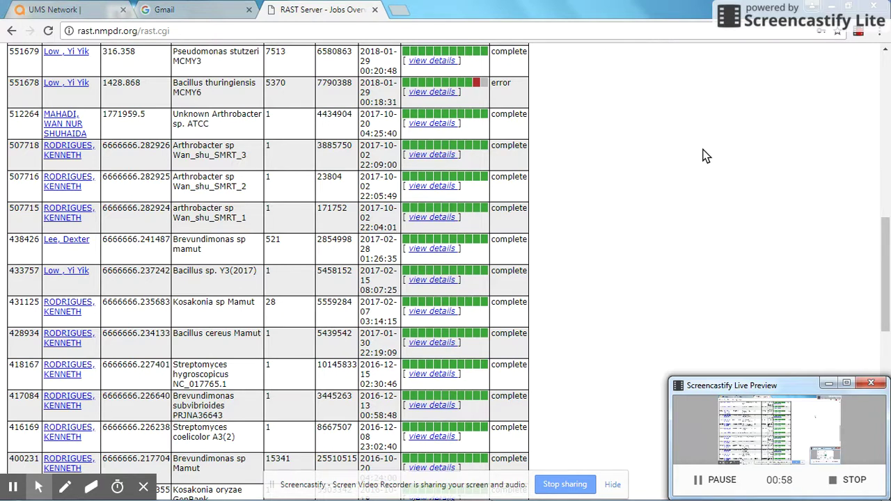
pyautogui.scroll(-1, 668, 162)
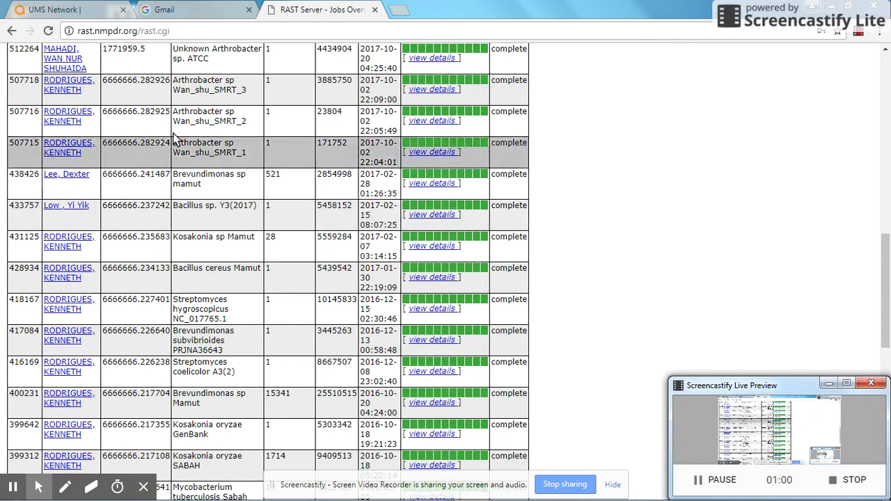
pyautogui.scroll(7, 663, 188)
pyautogui.scroll(-9, 663, 188)
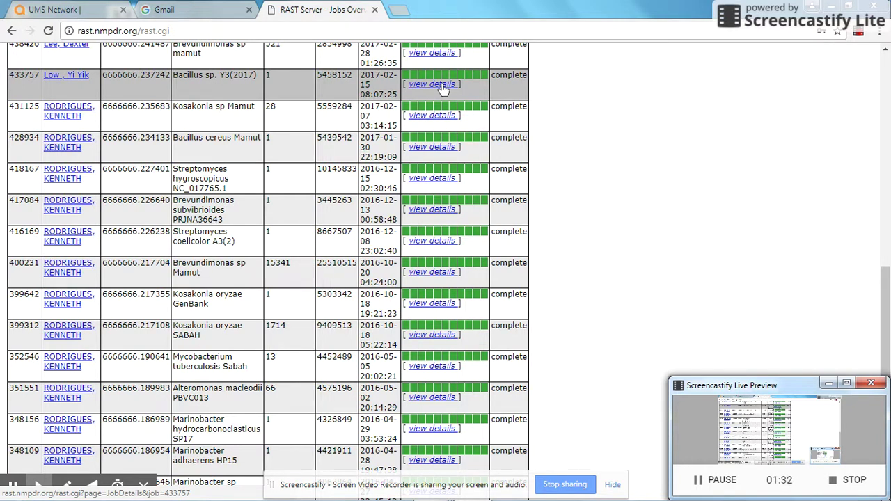
pyautogui.scroll(2, 622, 173)
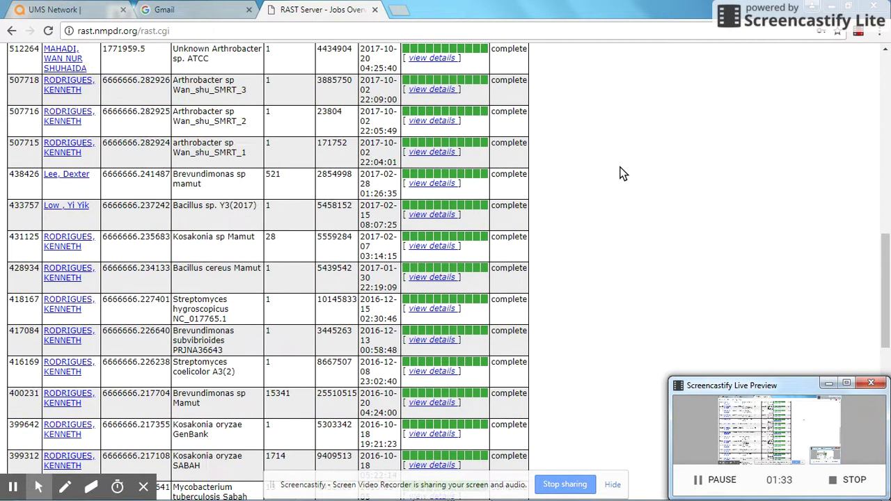
pyautogui.click(446, 216)
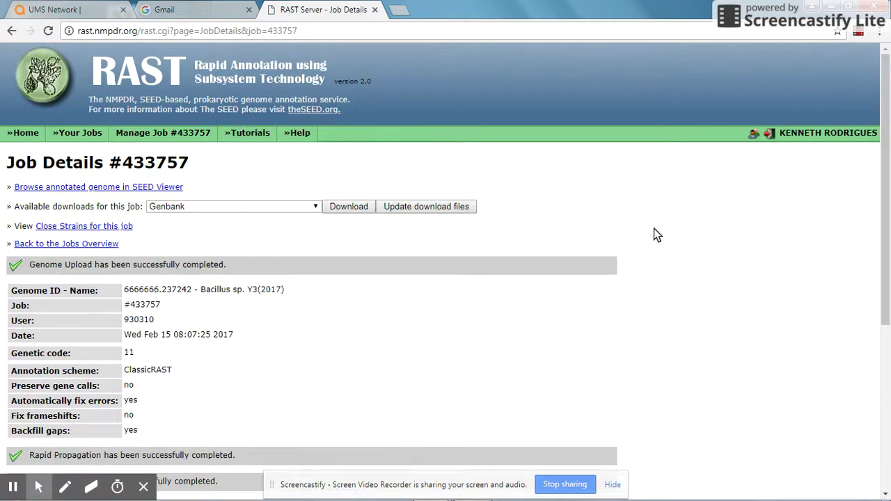
# Scroll through Job Details #433757 to locate the 'Browse annotated genome in SEED Viewer' link
pyautogui.scroll(-3, 653, 229)
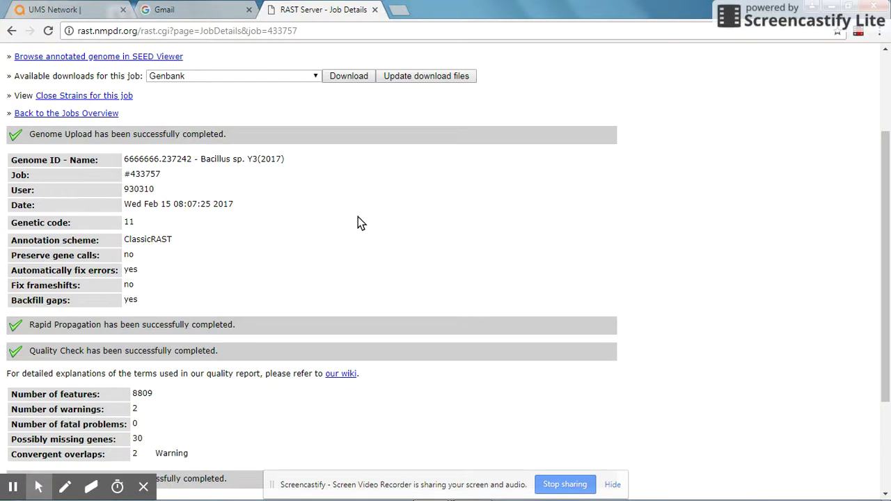
pyautogui.scroll(-1, 305, 249)
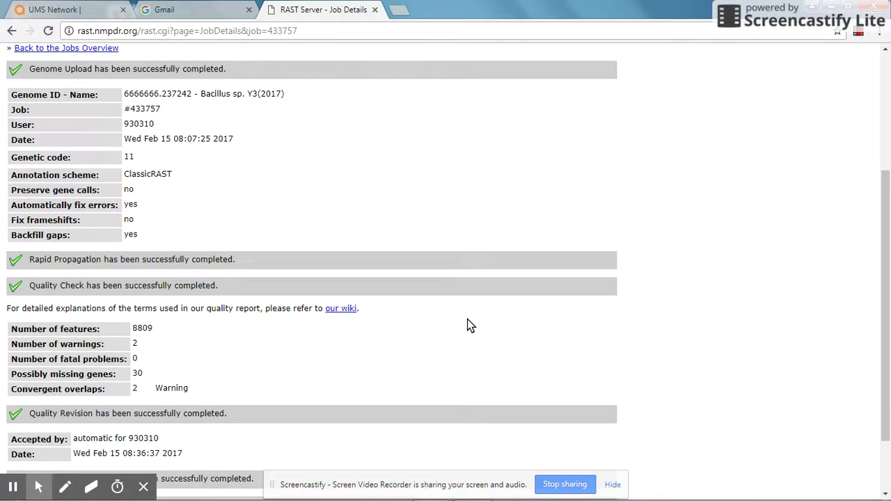
pyautogui.scroll(1, 467, 326)
pyautogui.scroll(-3, 471, 254)
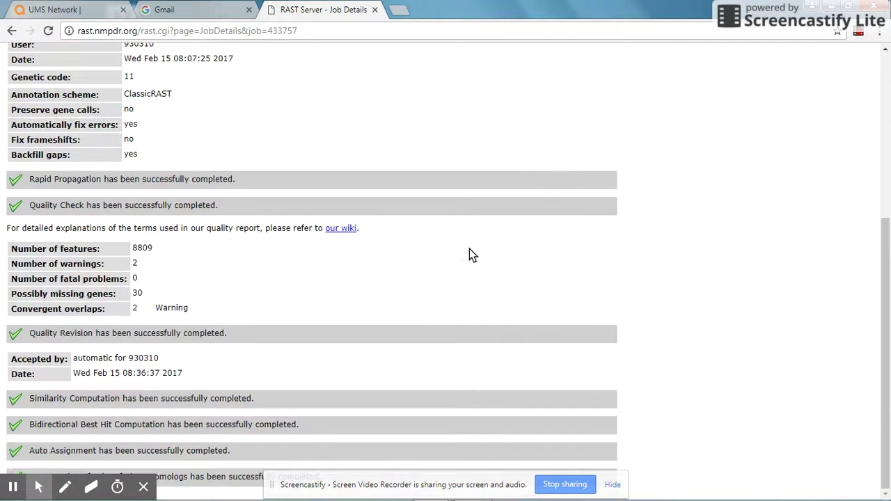
pyautogui.scroll(3, 654, 313)
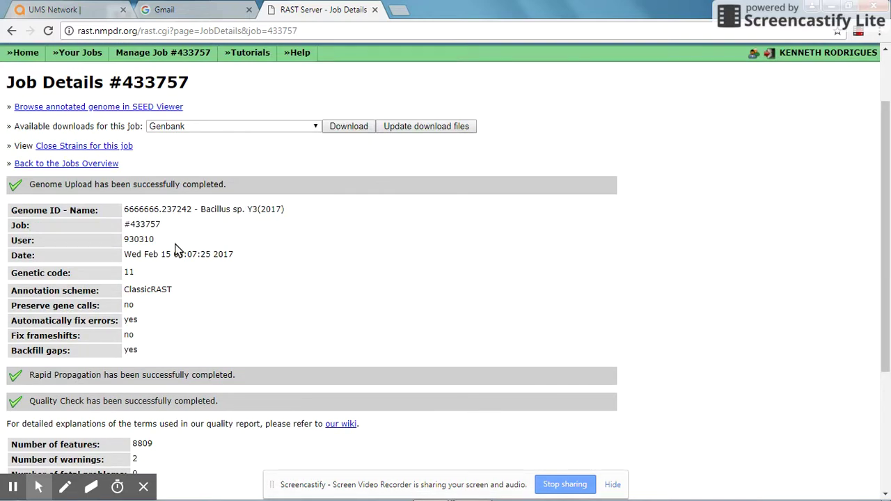
pyautogui.scroll(1, 247, 168)
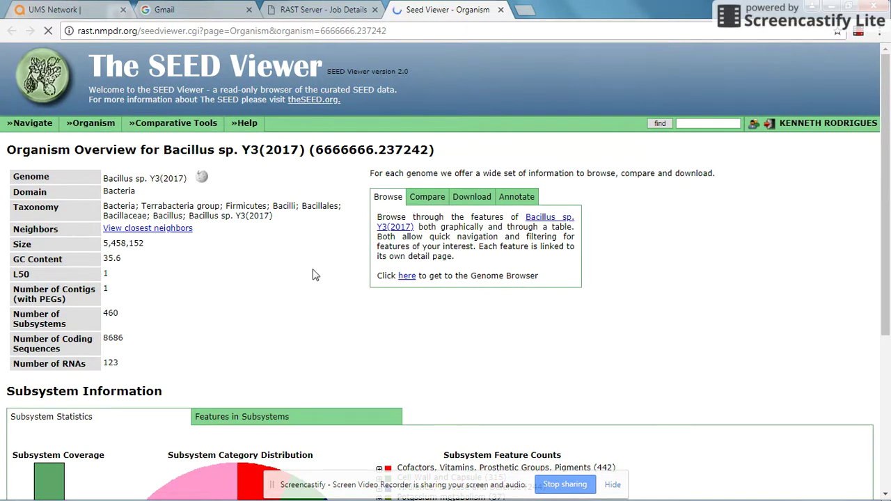
# Scroll down to Subsystem Information for Bacillus sp. Y3(2017), then back up to the genome facts
pyautogui.scroll(-2, 313, 272)
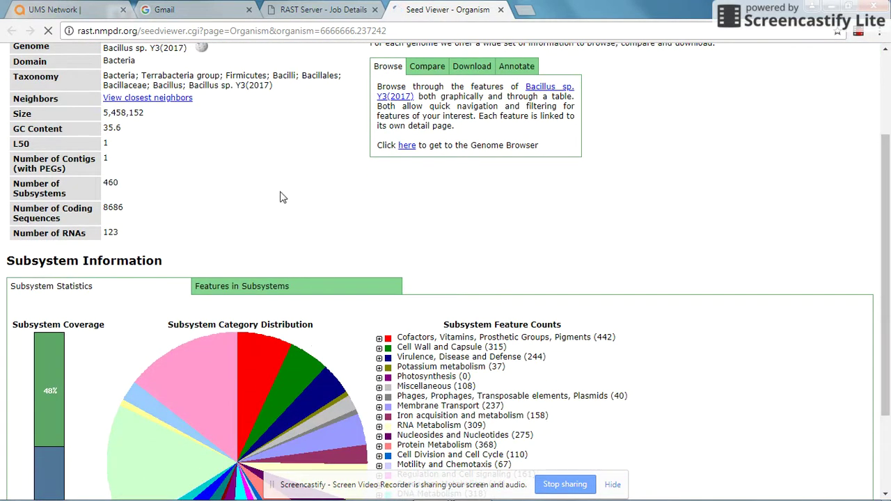
pyautogui.scroll(2, 282, 198)
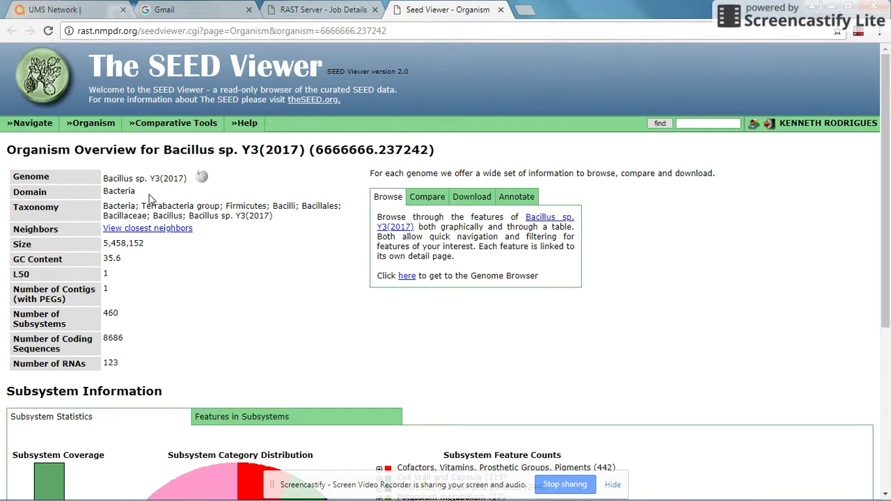
pyautogui.scroll(-1, 185, 259)
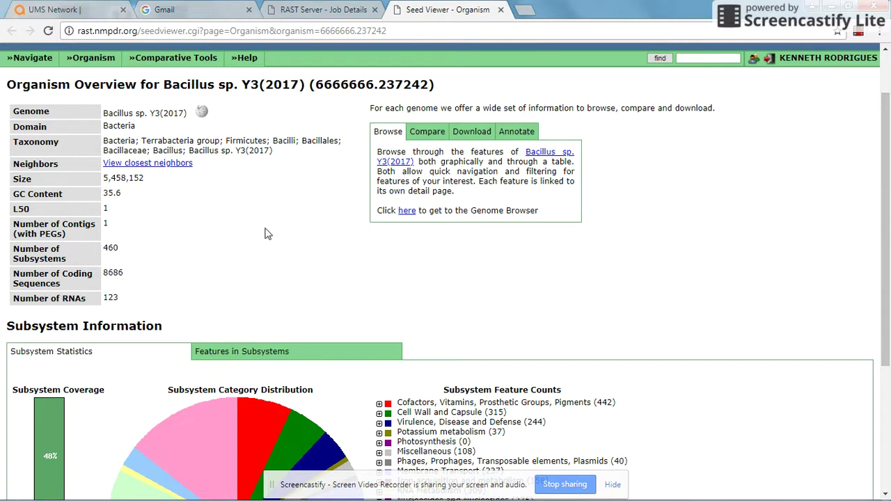
pyautogui.scroll(-1, 243, 244)
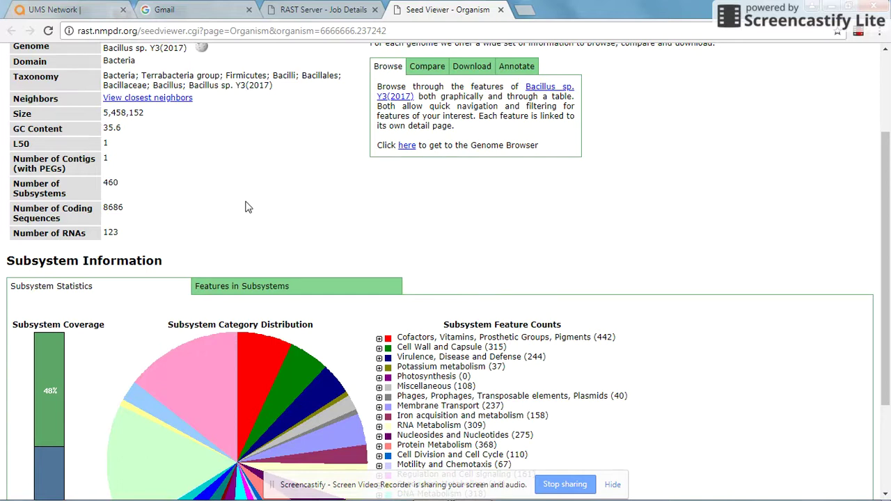
pyautogui.scroll(1, 248, 208)
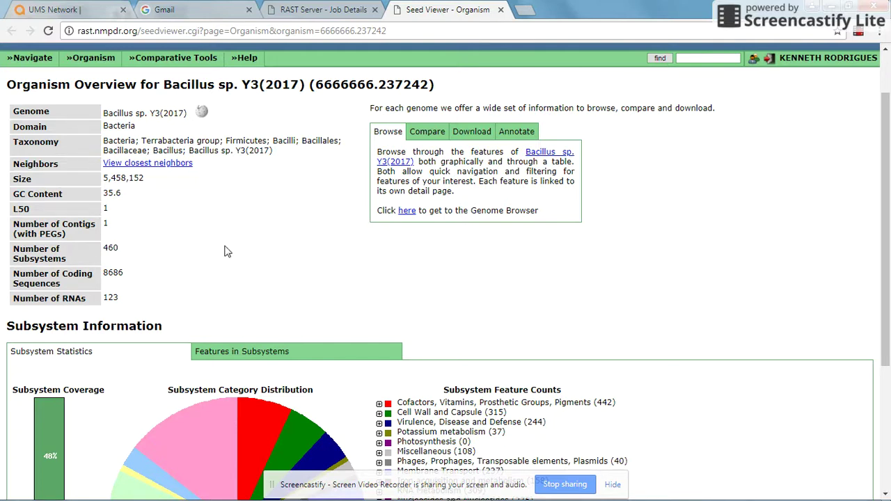
pyautogui.scroll(-2, 224, 255)
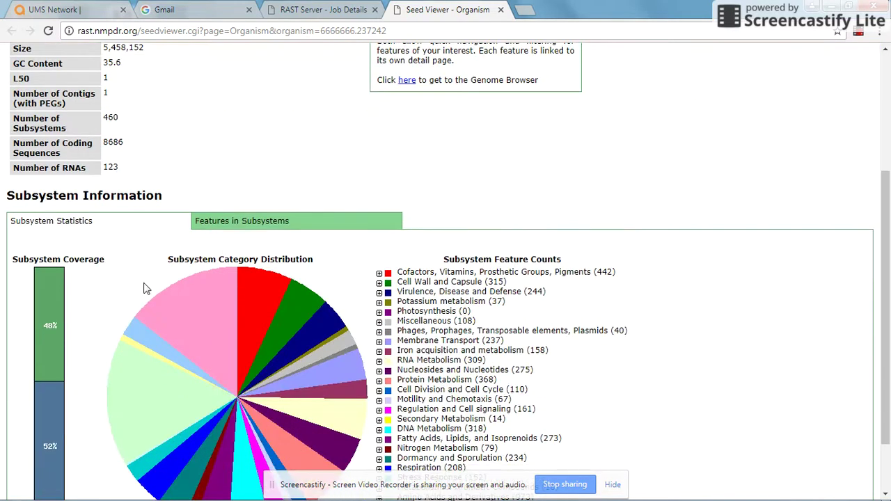
pyautogui.scroll(-1, 92, 306)
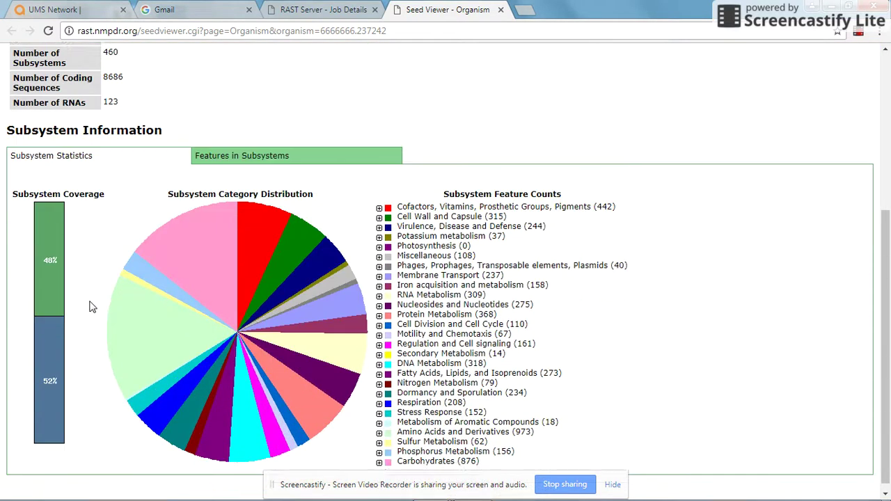
pyautogui.moveTo(43, 338)
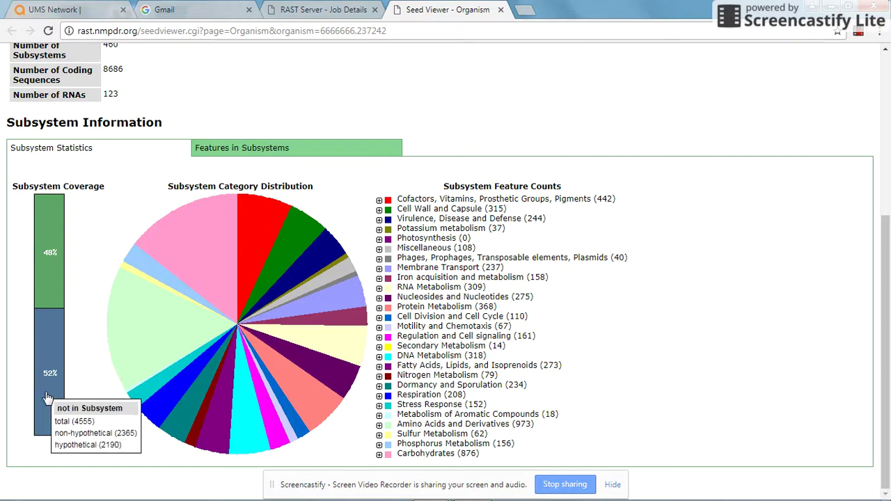
pyautogui.moveTo(48, 287)
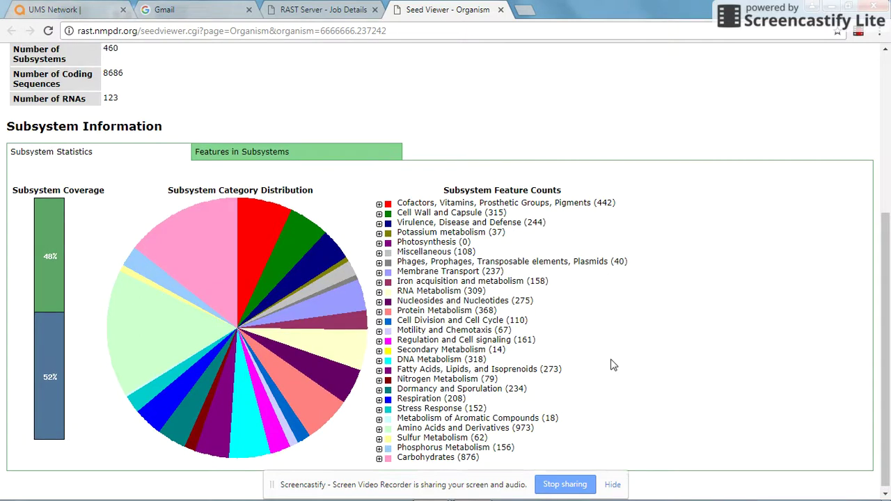
pyautogui.scroll(2, 613, 364)
pyautogui.scroll(-2, 612, 364)
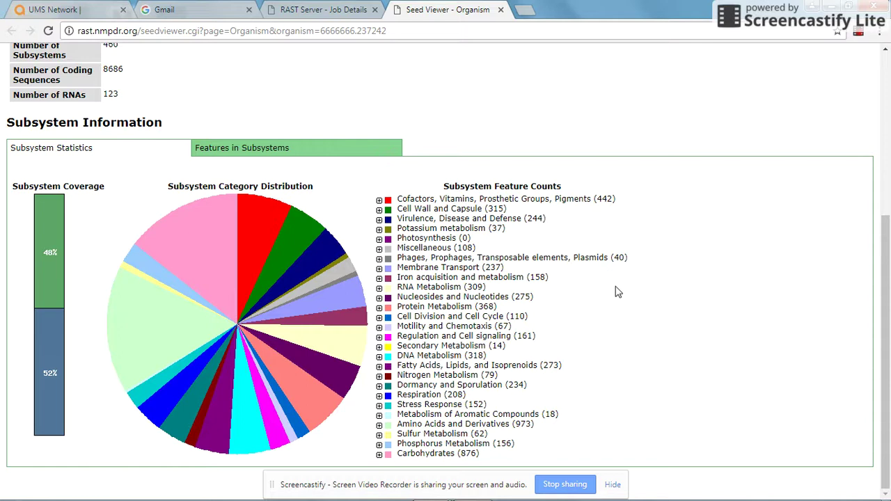
# Expand Cell Wall and Capsule, then Virulence, Disease and Defense, into their subcategories
pyautogui.click(378, 210)
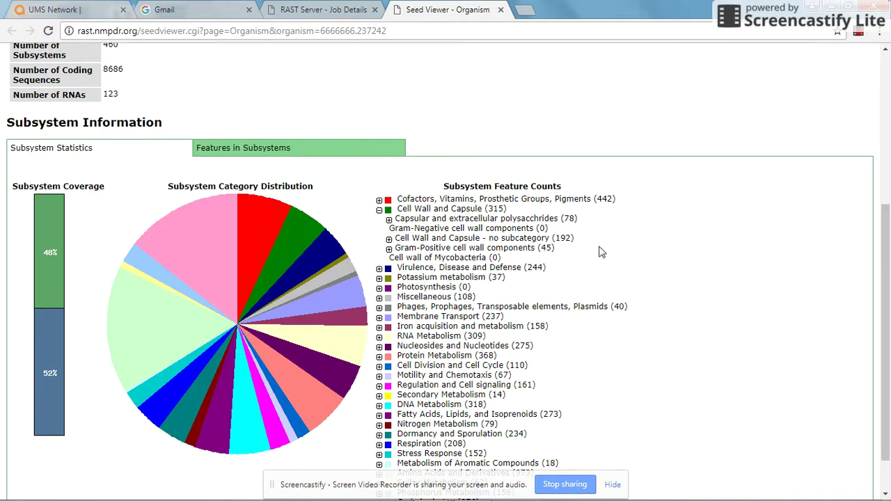
pyautogui.scroll(-1, 602, 252)
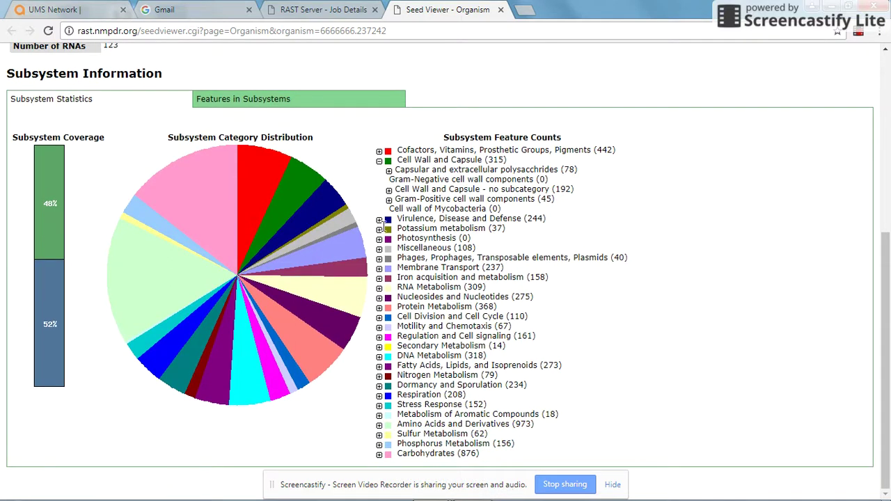
pyautogui.click(379, 220)
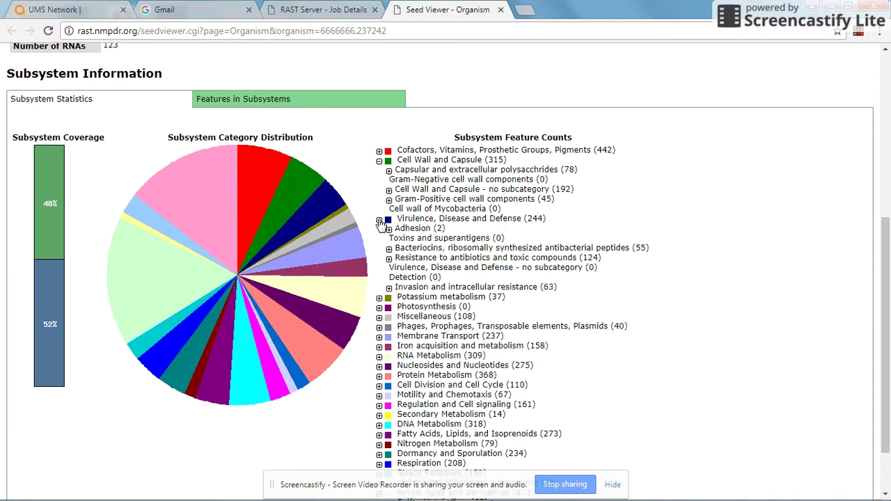
# Expand Resistance to antibiotics and toxic compounds (124) and scroll through its subsystems
pyautogui.click(389, 258)
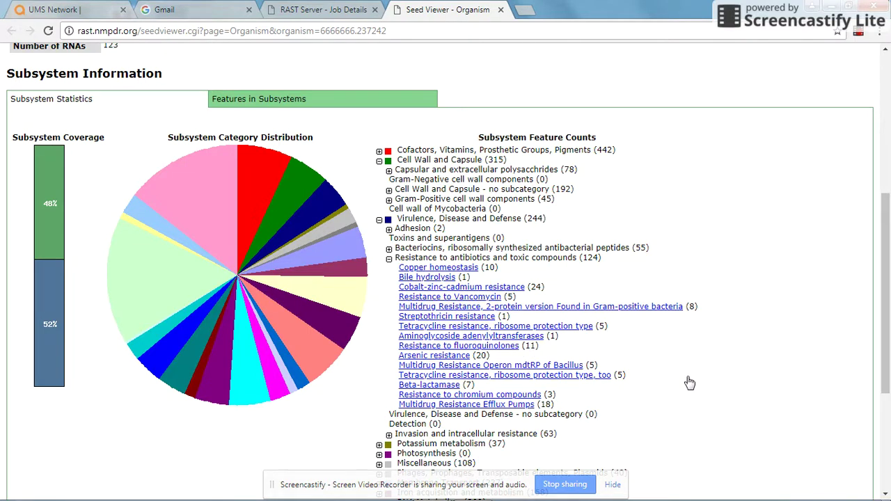
pyautogui.scroll(-1, 690, 381)
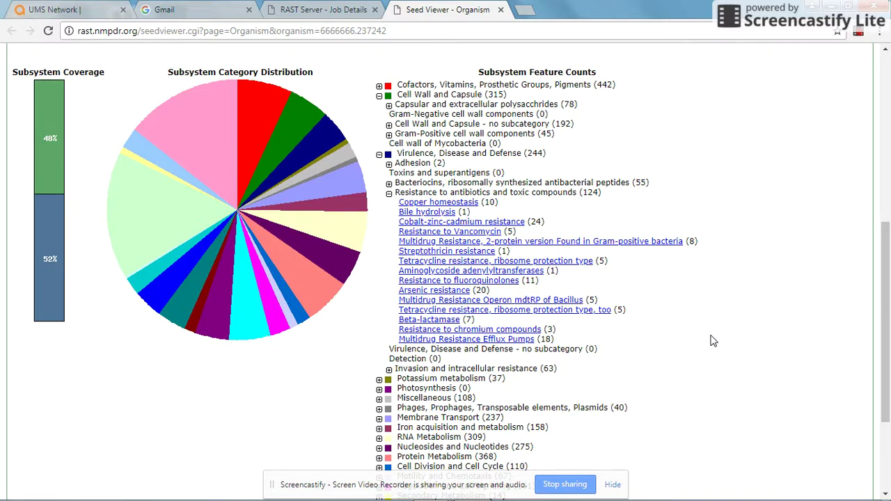
pyautogui.scroll(-4, 714, 341)
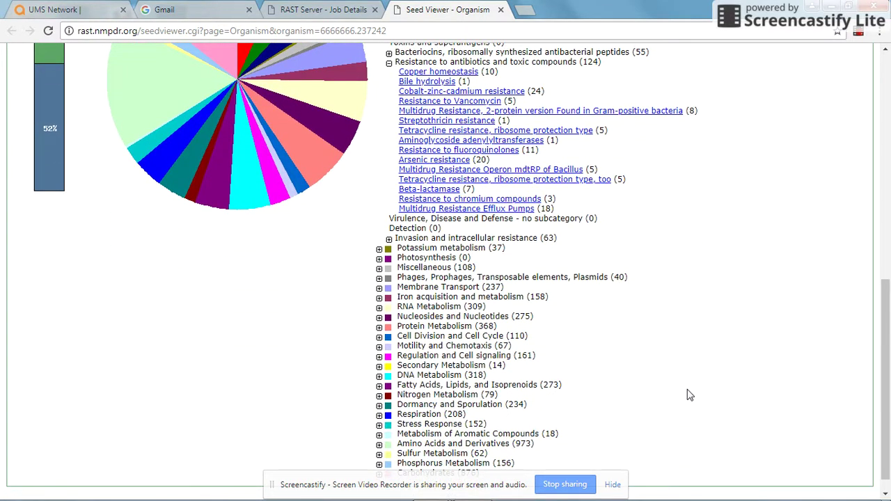
# Expand Nitrogen Metabolism (79), its no-subcategory group and Denitrification to list their subsystems
pyautogui.scroll(-1, 688, 395)
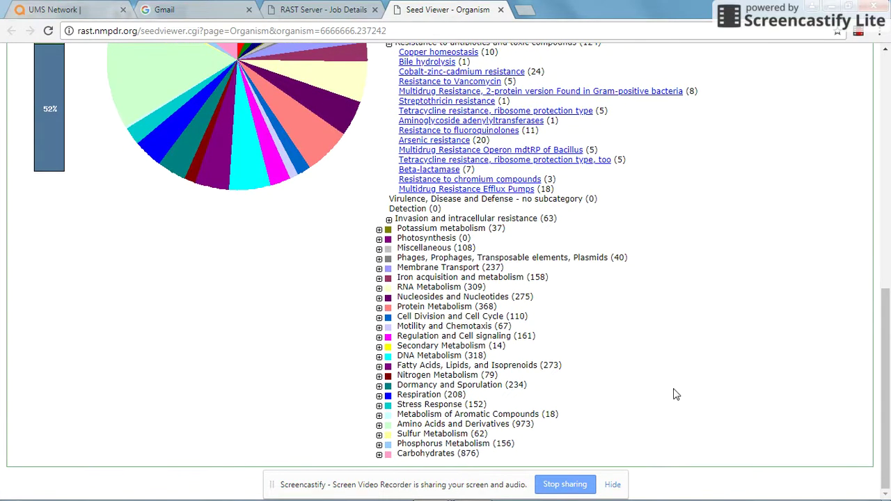
pyautogui.click(379, 376)
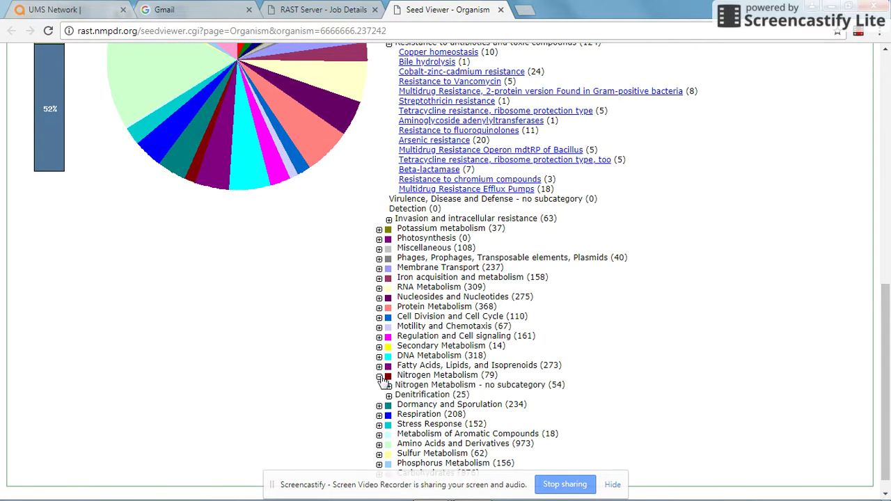
pyautogui.click(389, 386)
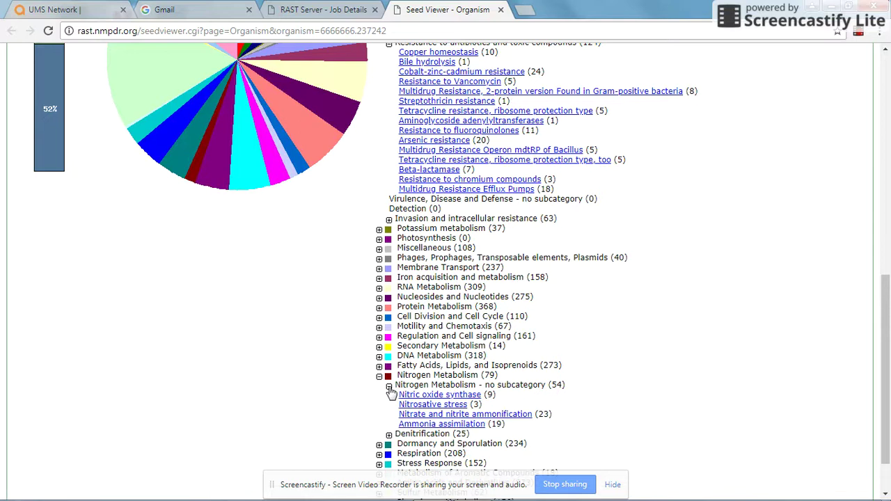
pyautogui.scroll(-1, 292, 394)
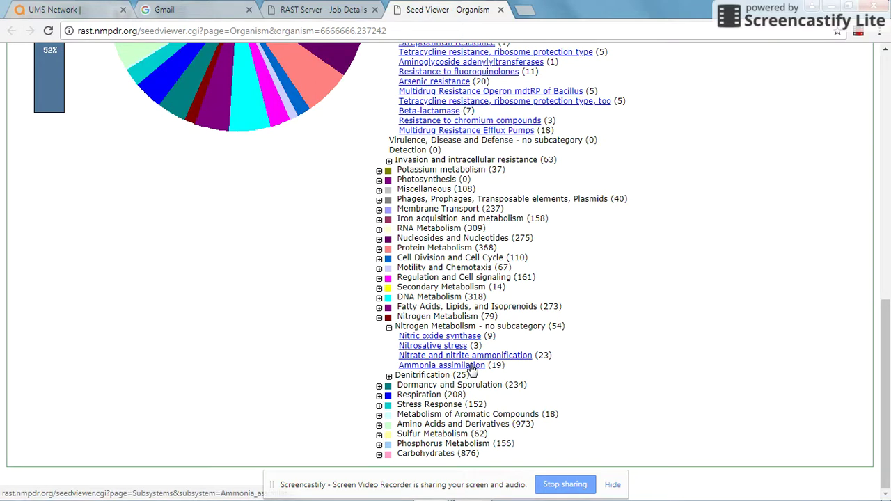
pyautogui.click(389, 377)
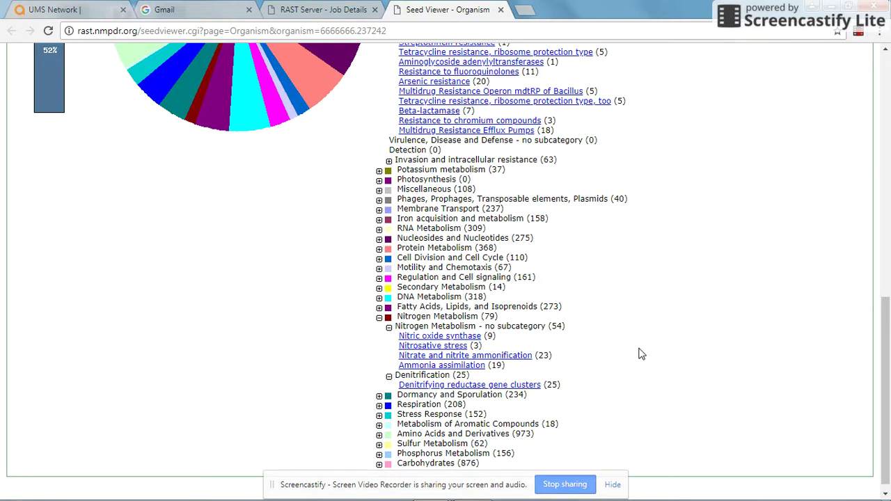
pyautogui.scroll(-1, 641, 354)
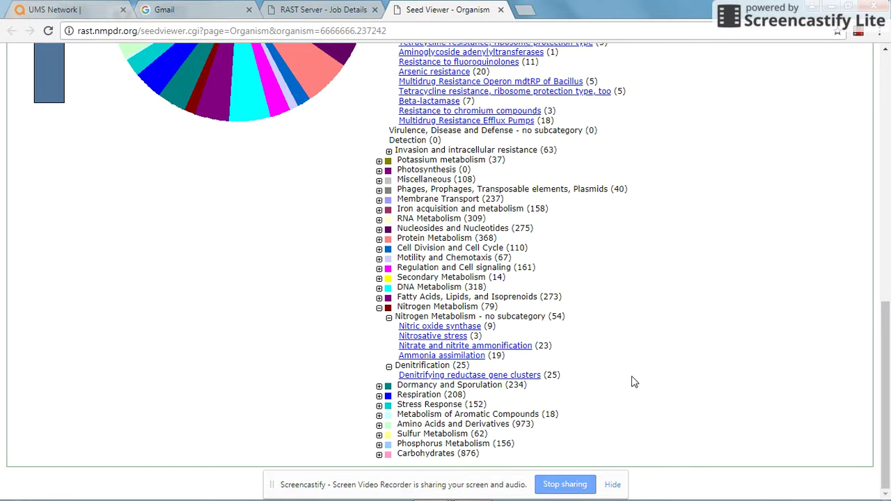
pyautogui.scroll(5, 263, 360)
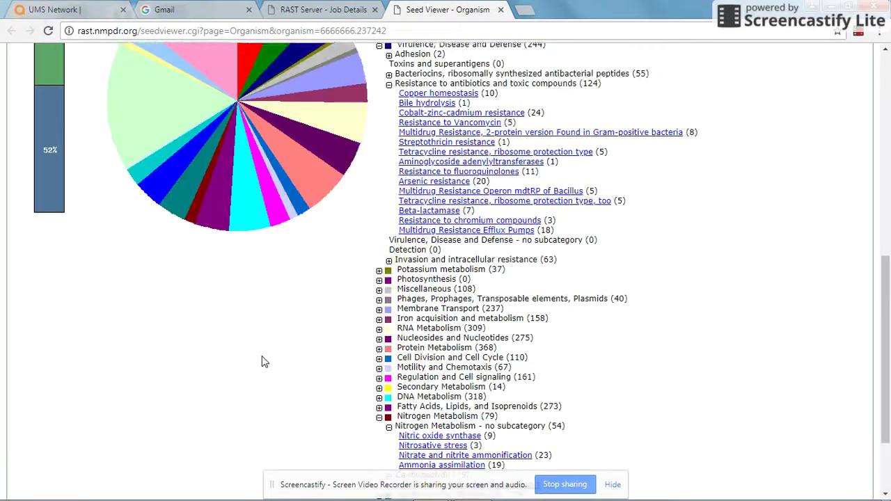
pyautogui.scroll(1, 284, 151)
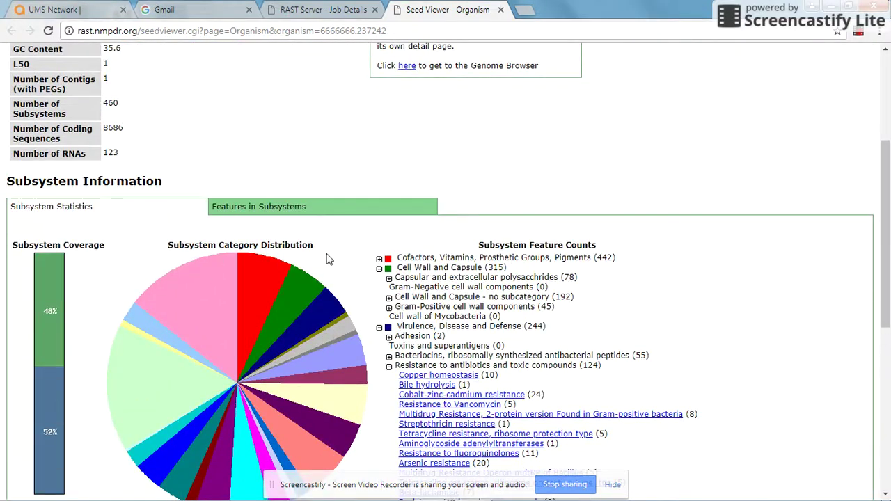
pyautogui.scroll(3, 324, 256)
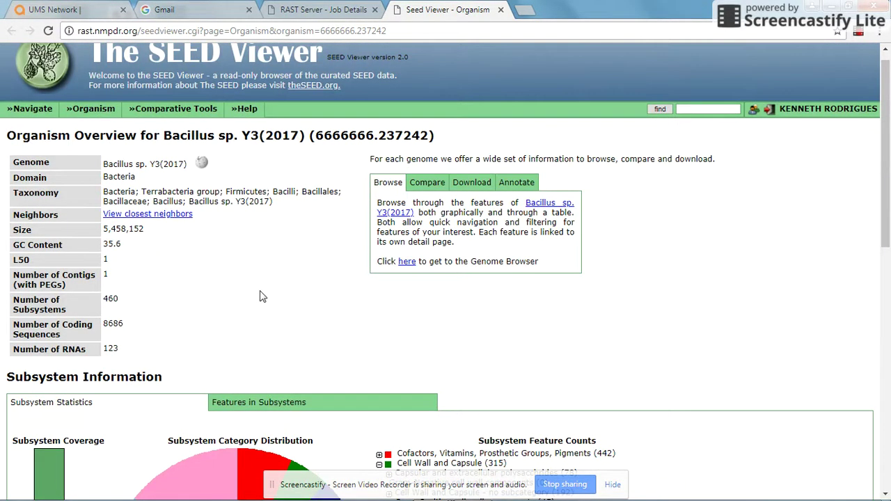
pyautogui.scroll(-3, 264, 286)
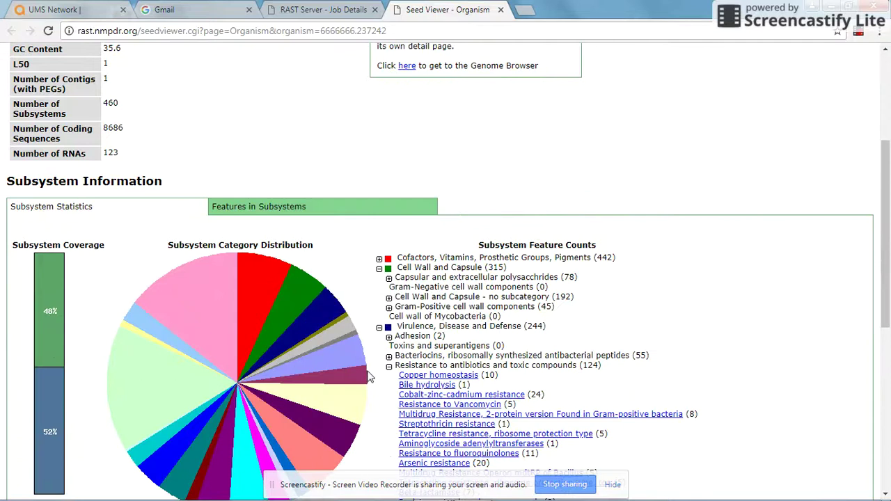
pyautogui.scroll(-1, 672, 396)
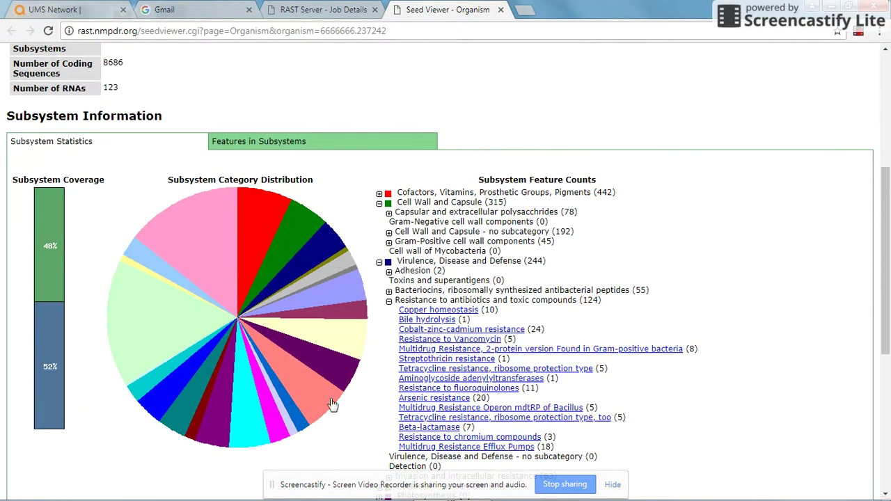
pyautogui.scroll(-1, 357, 401)
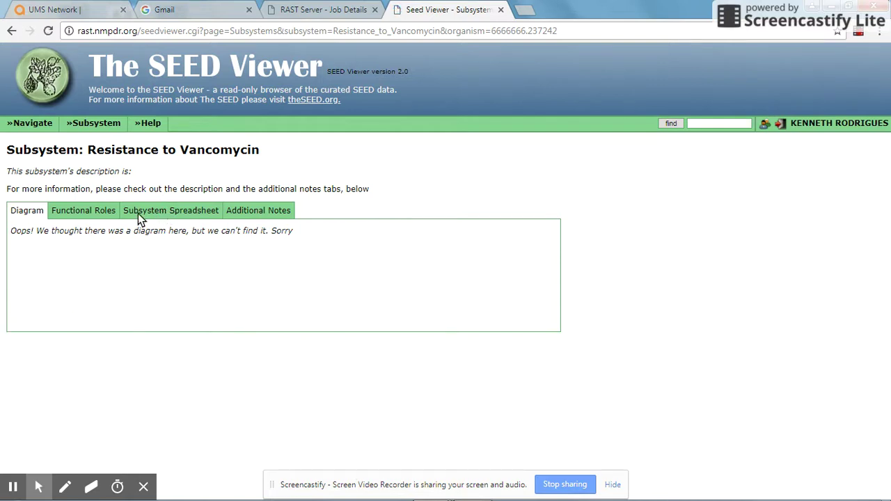
# Open the Resistance to Vancomycin subsystem spreadsheet and scroll down to the vanW column
pyautogui.click(183, 216)
pyautogui.scroll(-2, 282, 376)
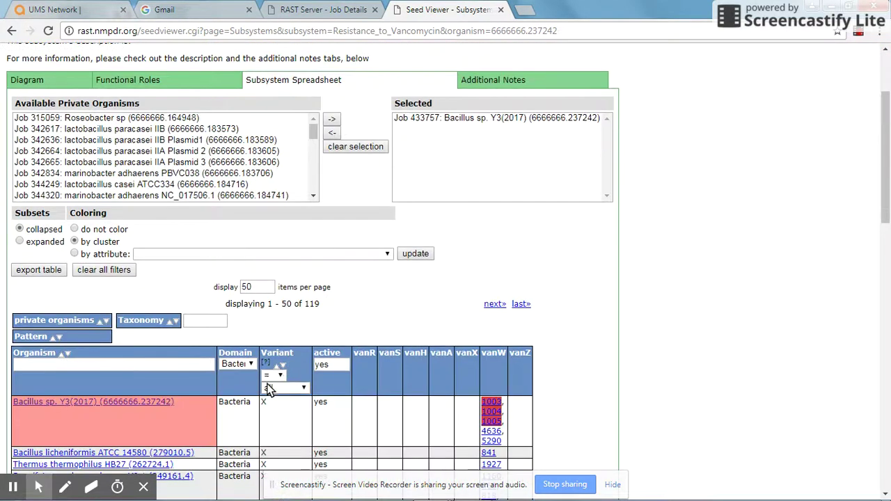
pyautogui.scroll(-2, 282, 376)
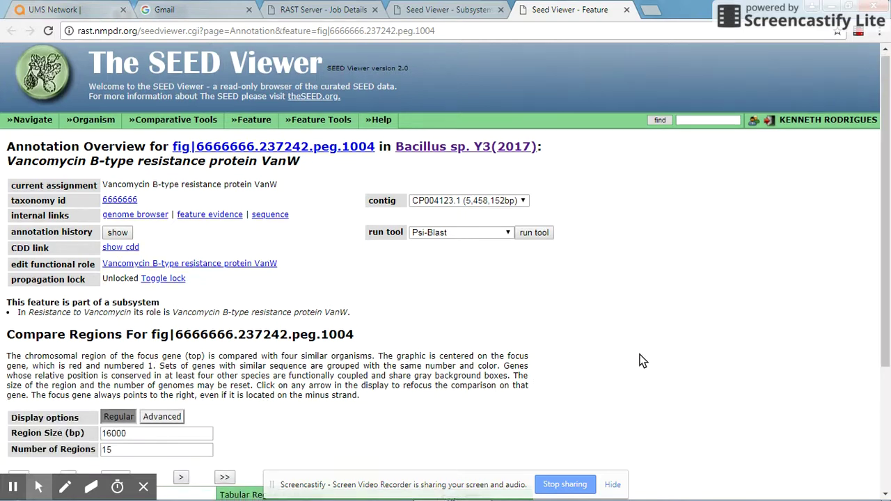
# Inspect the peg.1004 Compare Regions graphic, reading the gene and B. anthracis popups
pyautogui.scroll(-3, 641, 360)
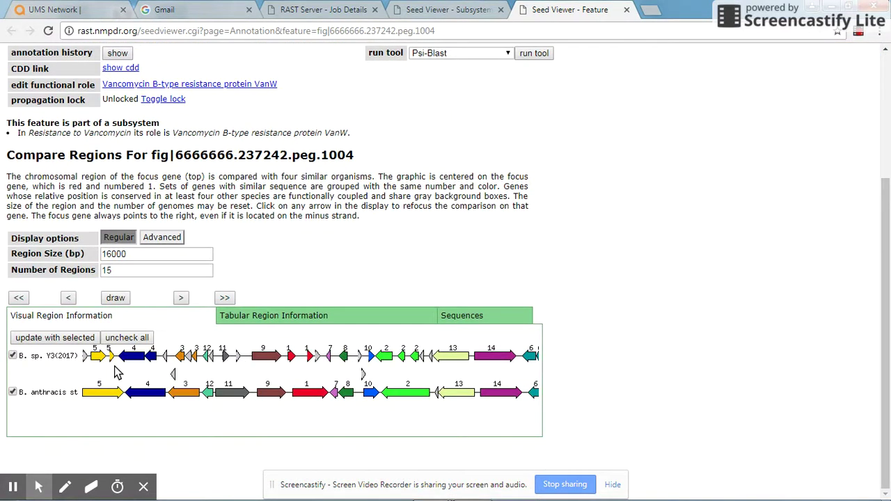
pyautogui.moveTo(264, 360)
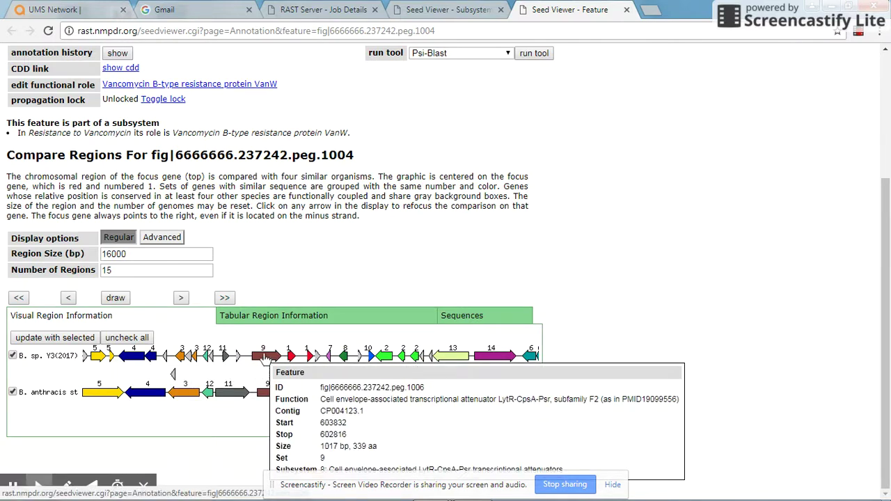
pyautogui.moveTo(493, 363)
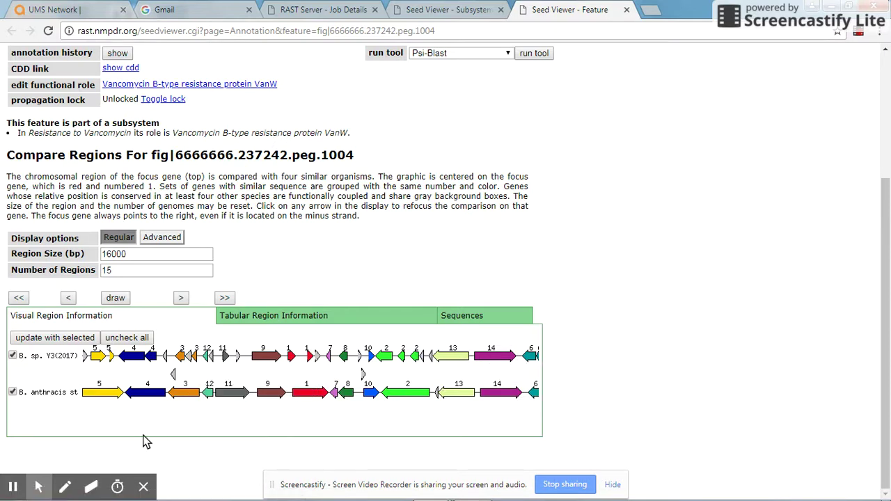
pyautogui.moveTo(43, 396)
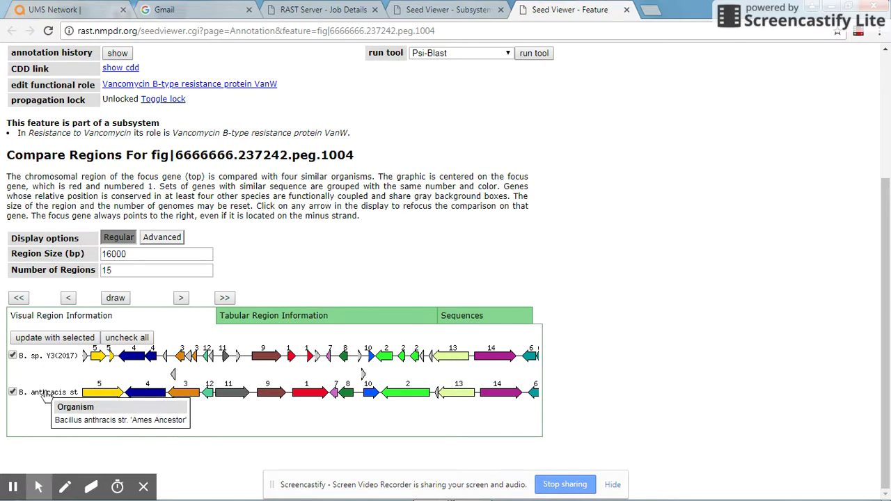
pyautogui.moveTo(110, 393)
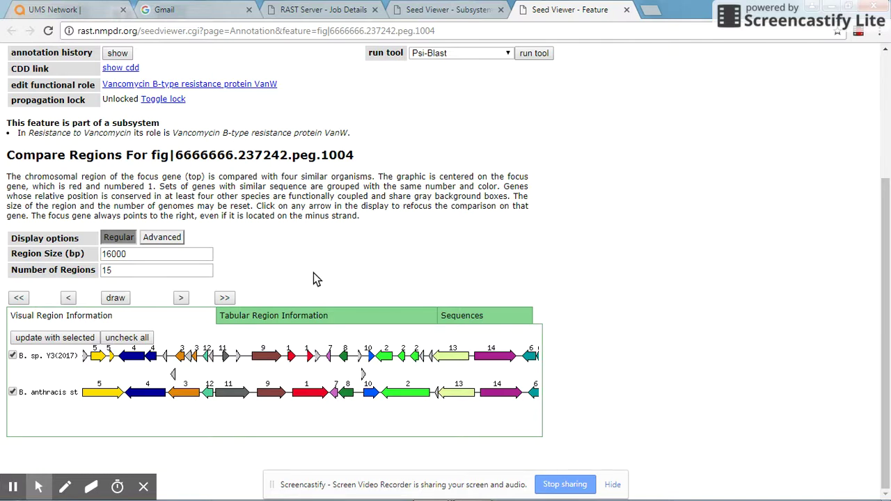
pyautogui.scroll(1, 302, 278)
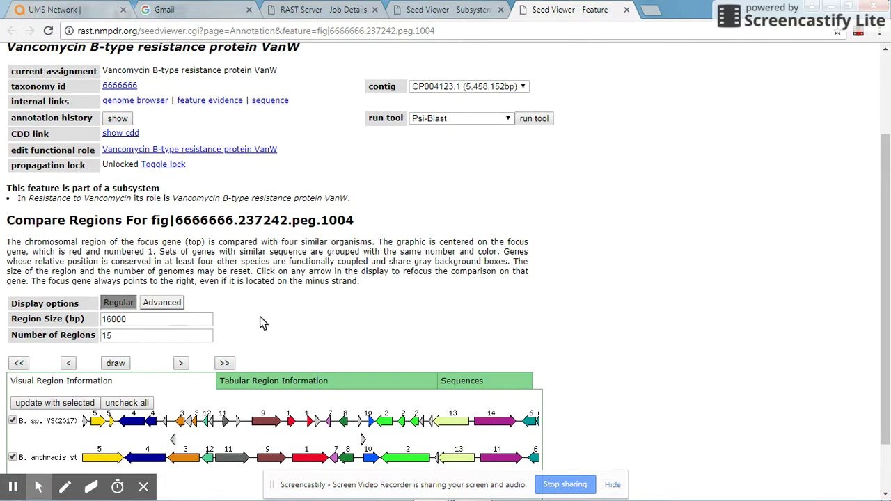
pyautogui.scroll(1, 259, 317)
# Open the FASTA sequence display for VanW gene peg.1004
pyautogui.click(274, 171)
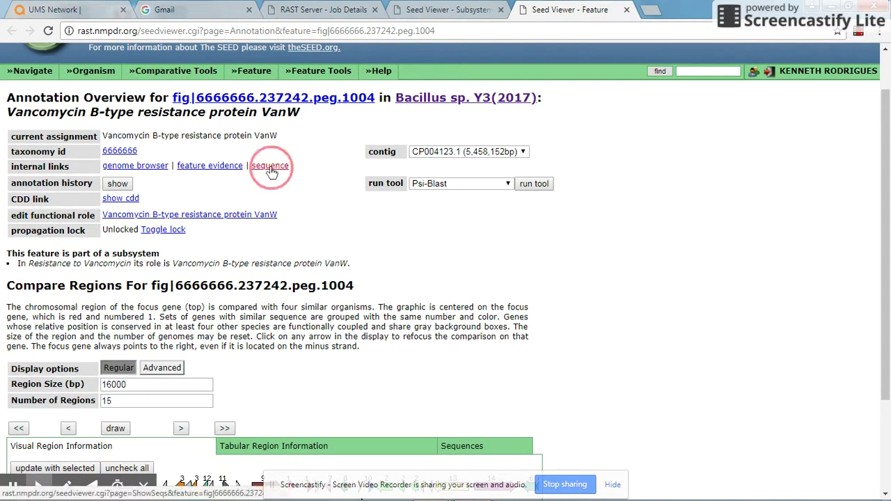